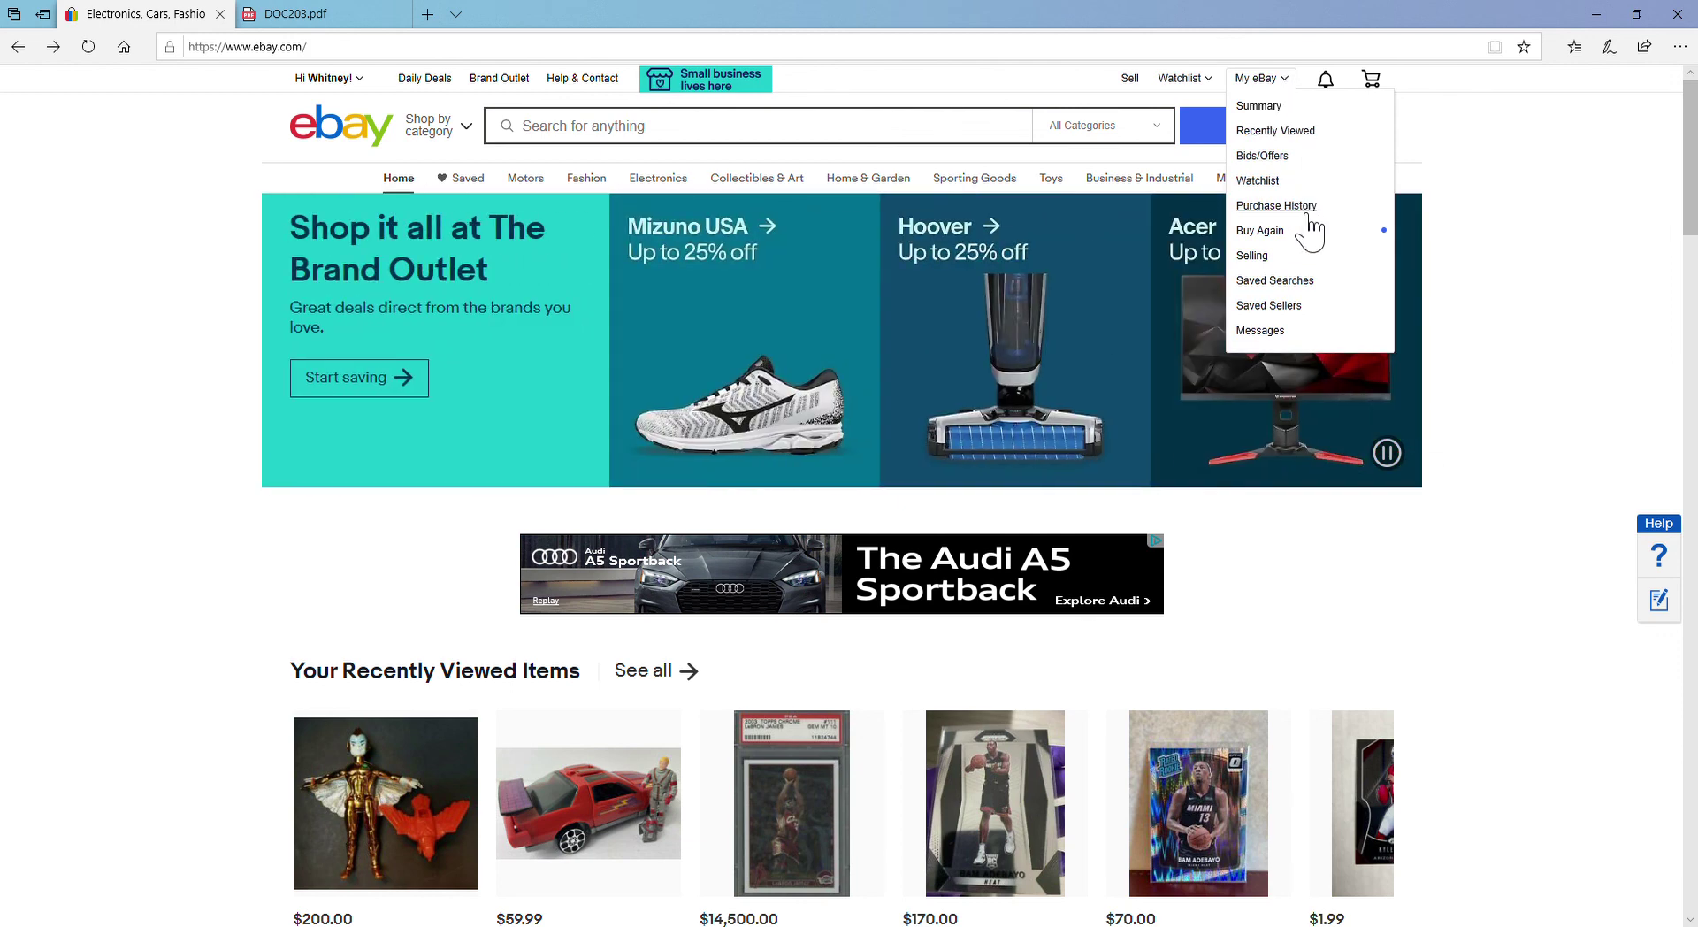
Step: Open the Selling overview from My eBay and view the orders awaiting shipment
left_click(1253, 255)
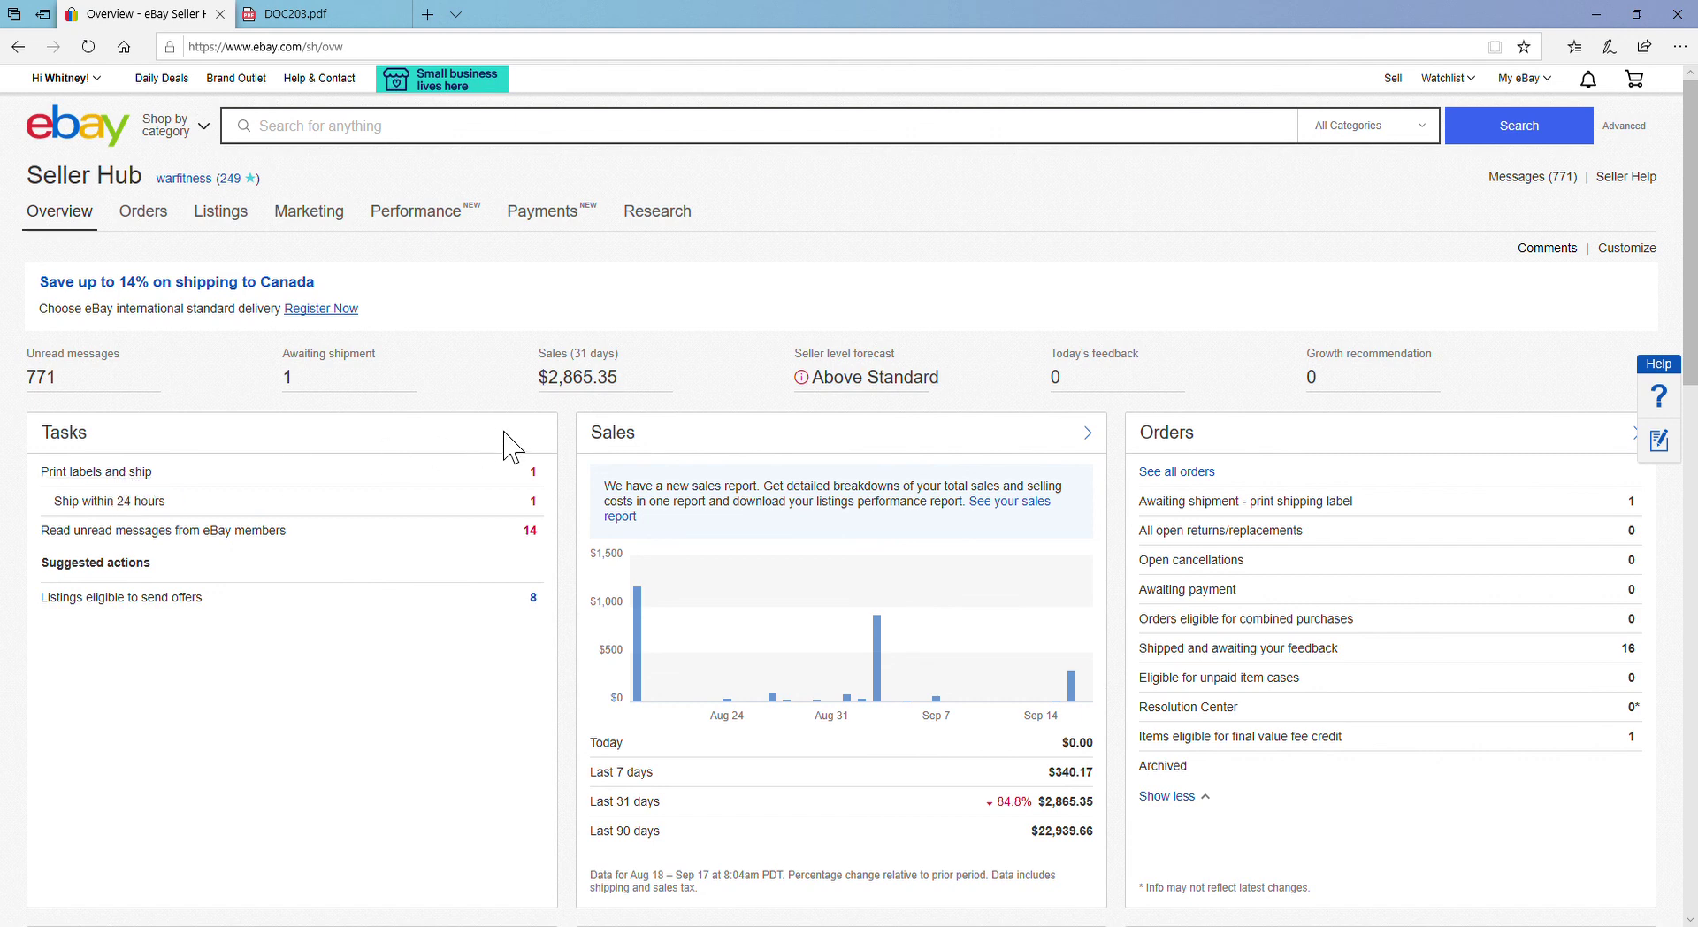
left_click(546, 479)
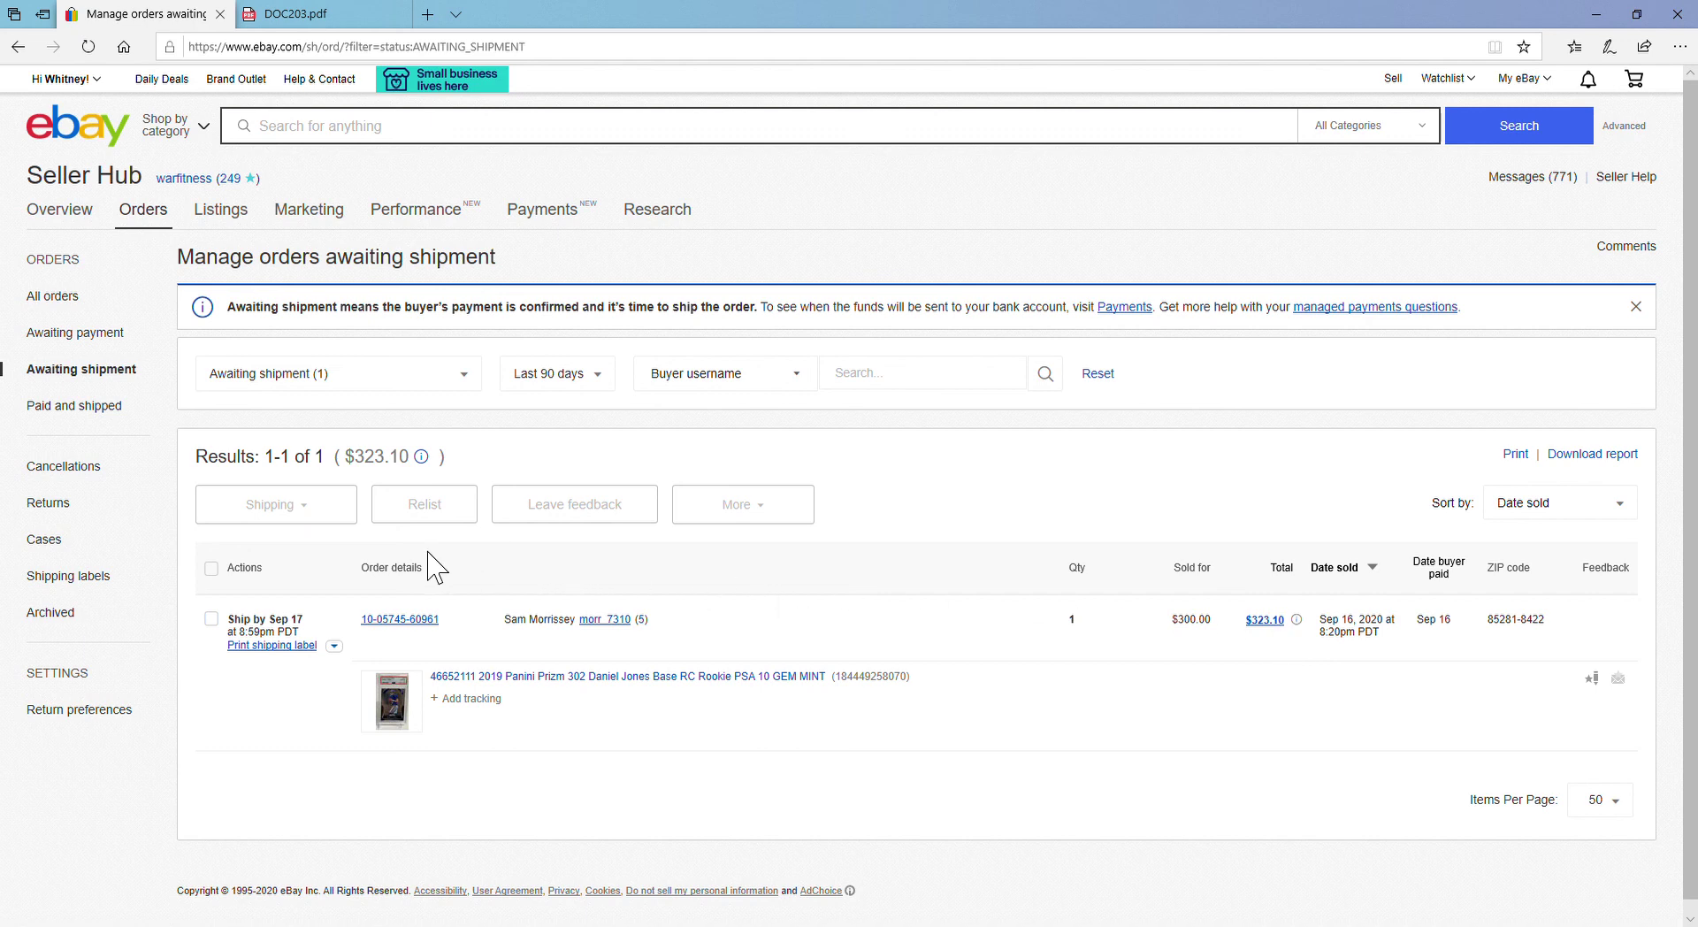
Step: Start the shipping label page for the $323.10 trading card order, then view DOC203.pdf
left_click(295, 646)
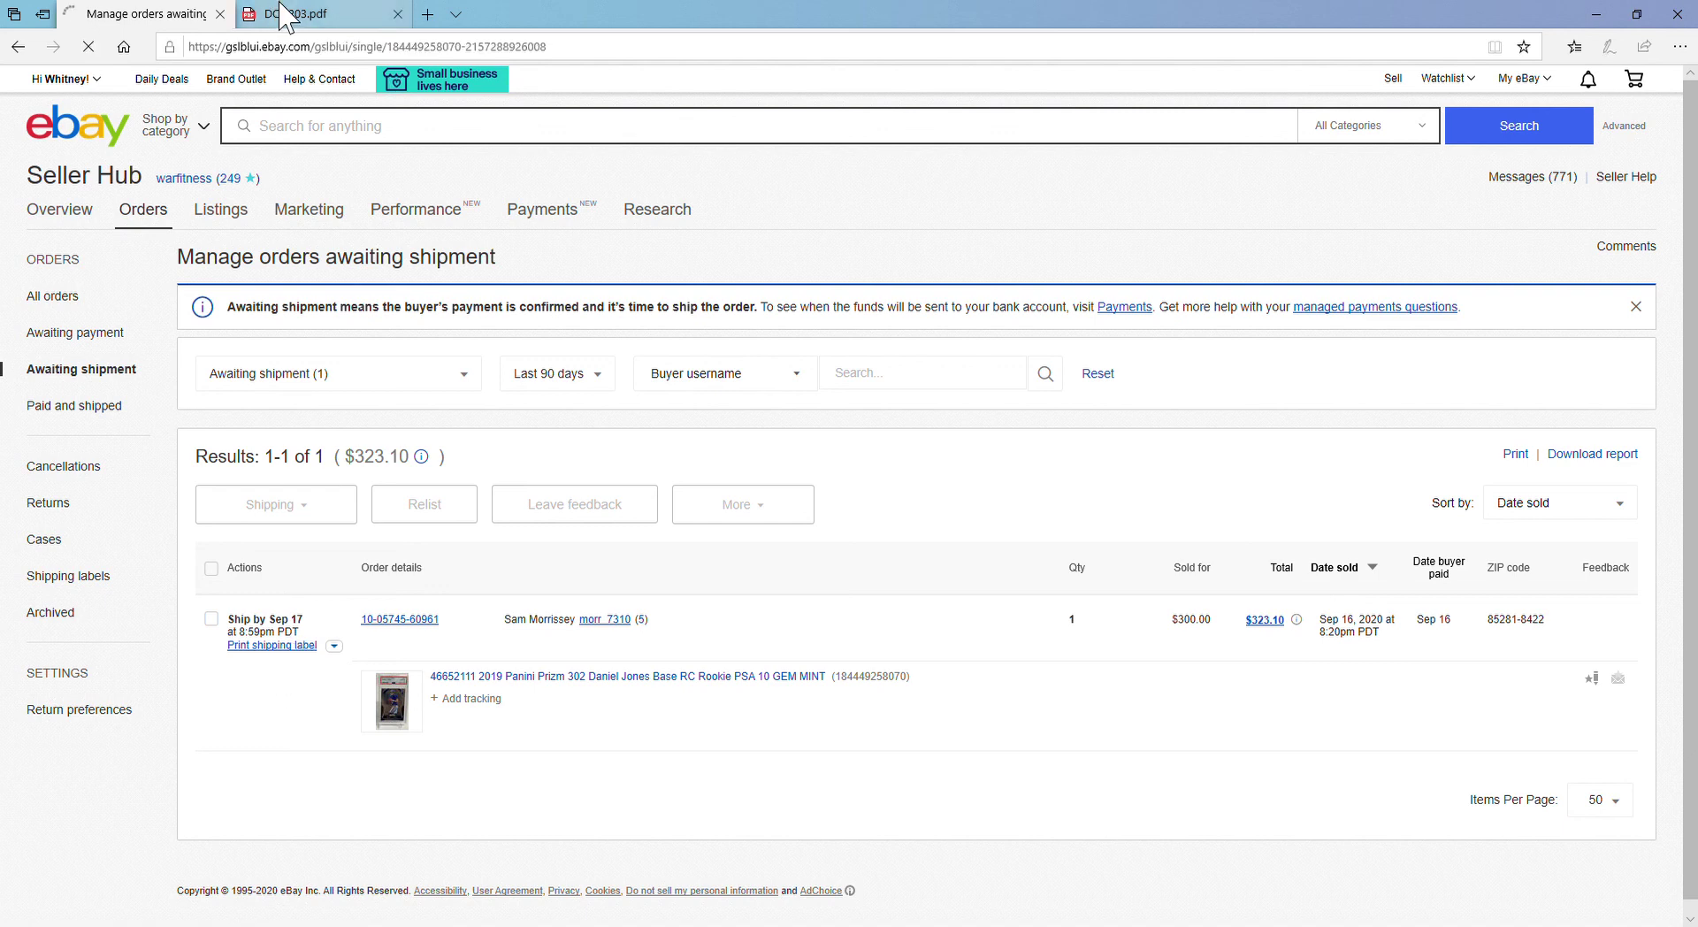
left_click(283, 14)
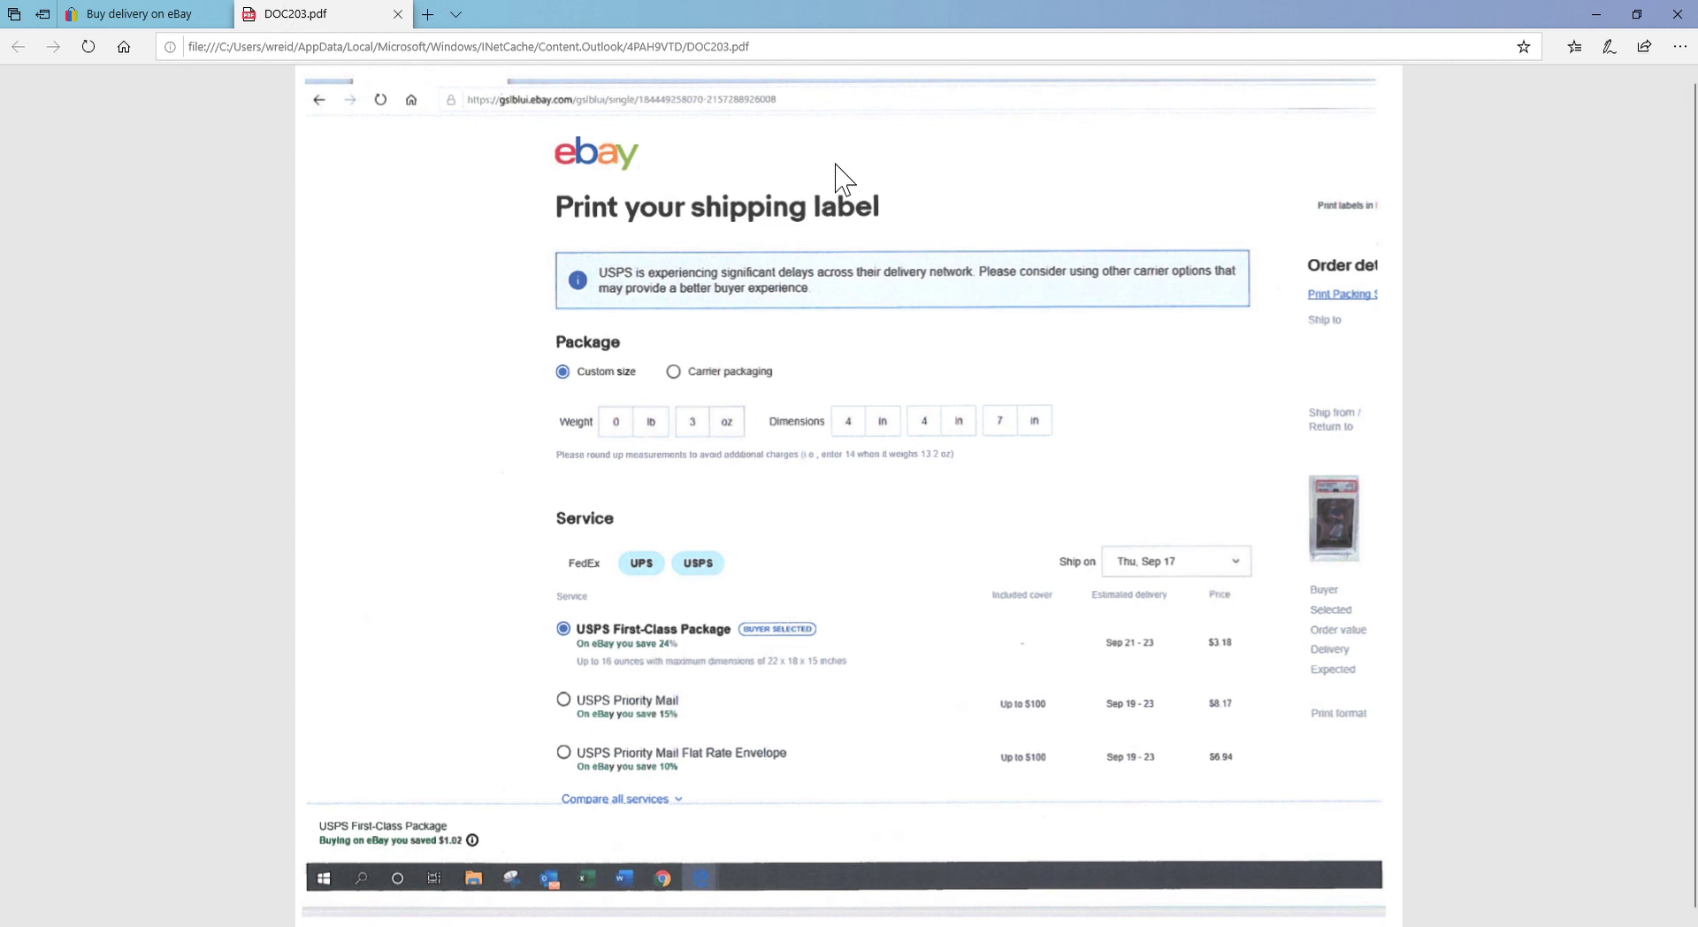